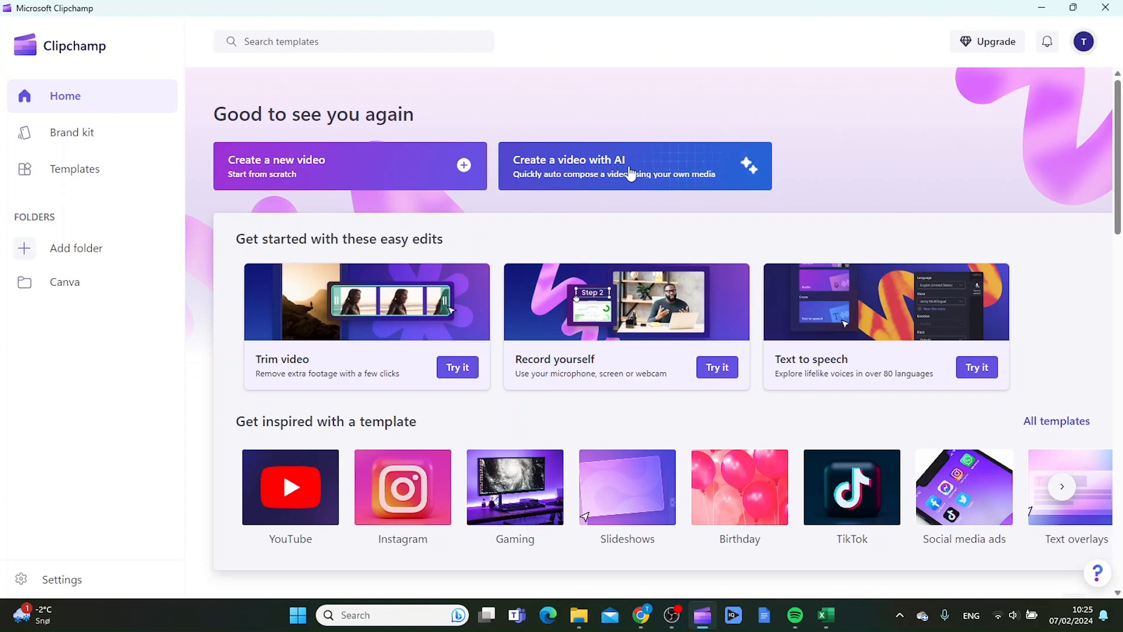
Start a new AI-composed video with 'Create a video with AI' on the Home page.
{"action": "left_click", "coordinate": [623, 175]}
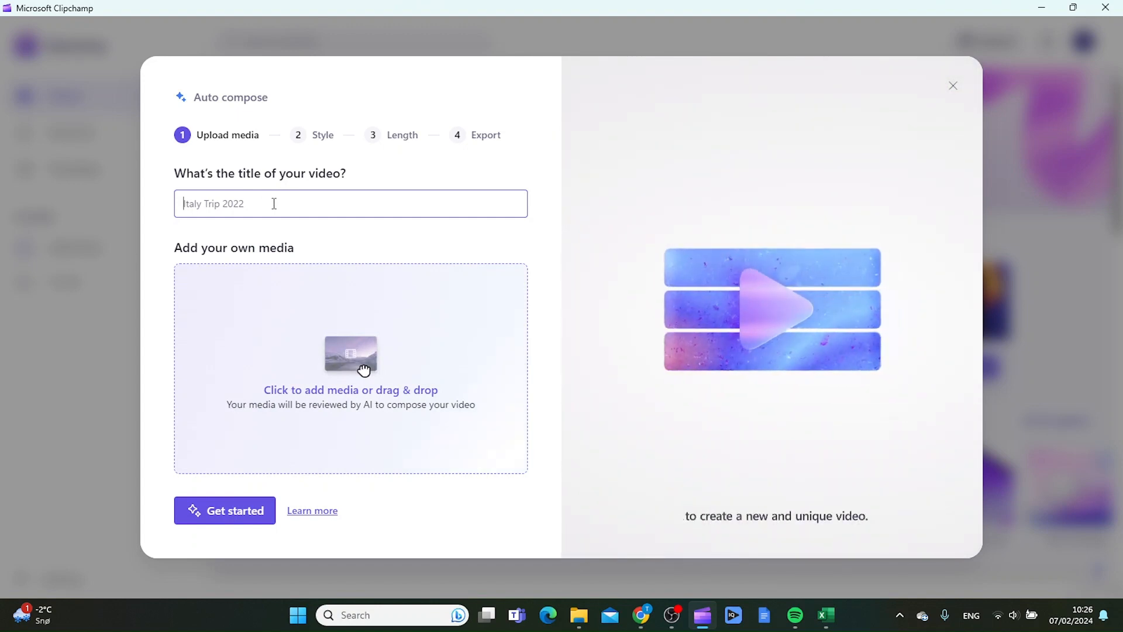
Enter 'Gaming AI' as the video title and begin choosing media files to add.
{"action": "type", "text": "Gaming AI"}
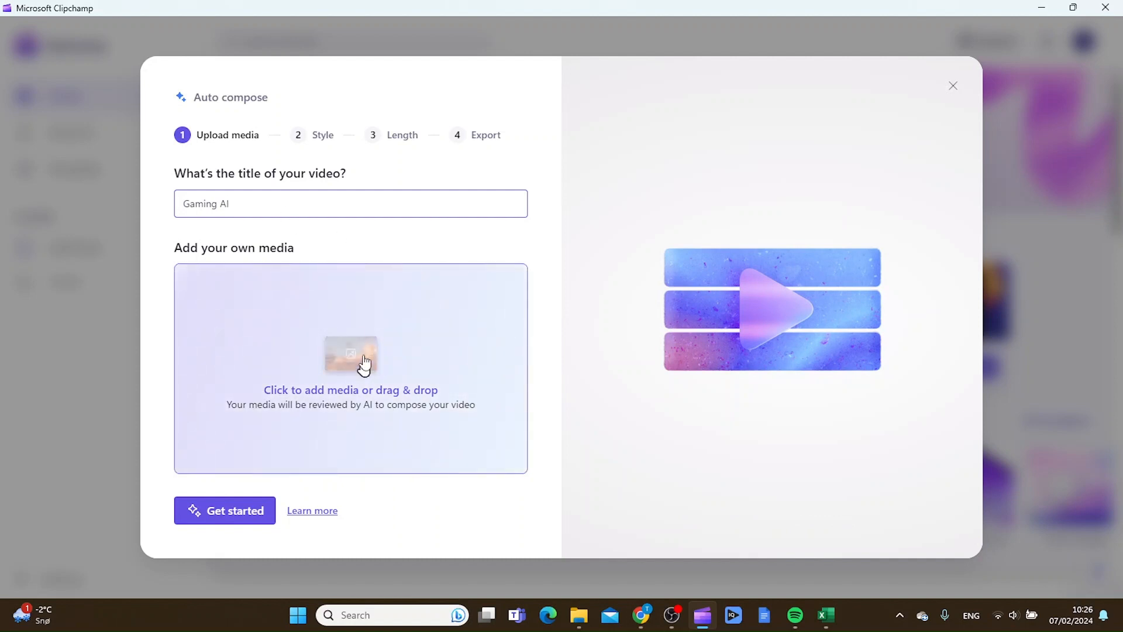
{"action": "left_click", "coordinate": [364, 369]}
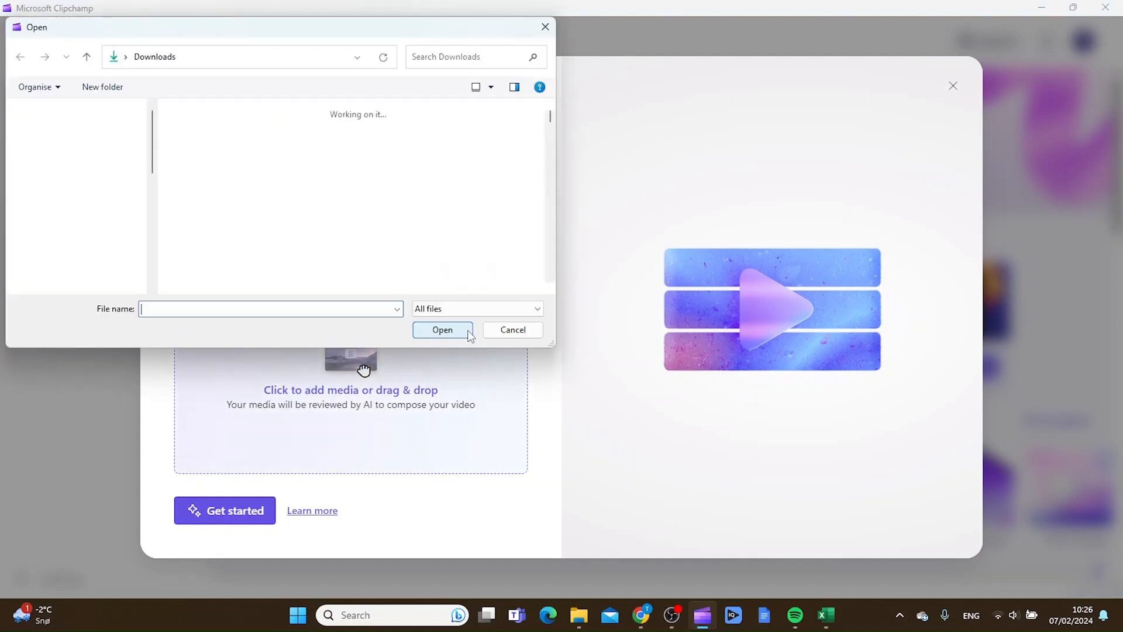
Select three gameplay clips in Downloads, including production_id_4247319, and upload them.
{"action": "scroll", "coordinate": [408, 234], "scroll_direction": "down", "scroll_amount": 3}
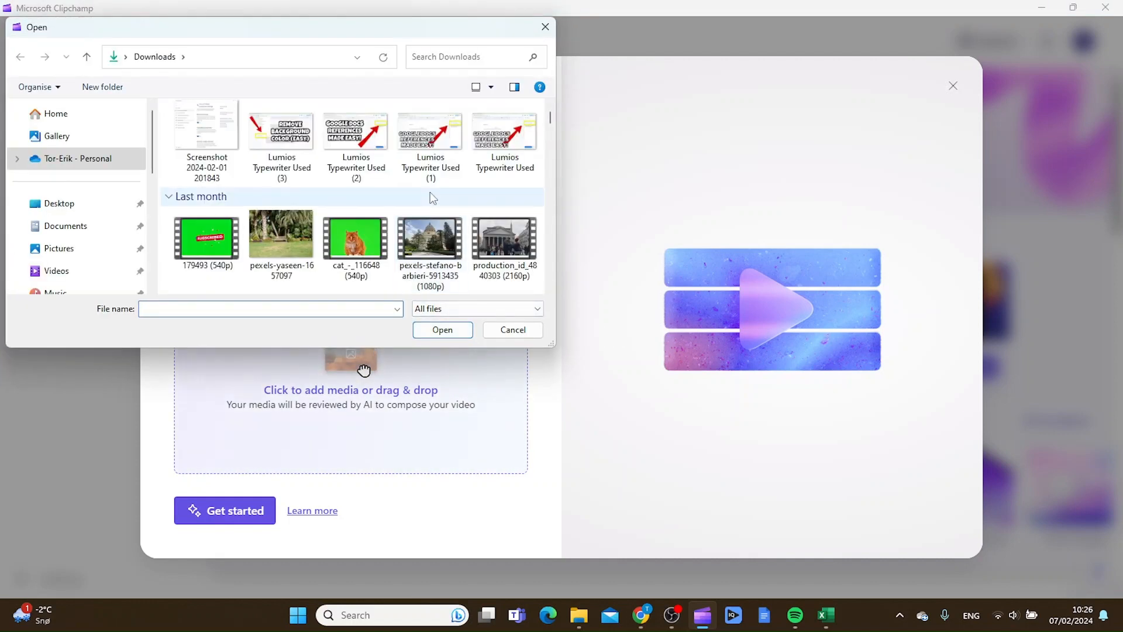
{"action": "scroll", "coordinate": [429, 192], "scroll_direction": "down", "scroll_amount": 5}
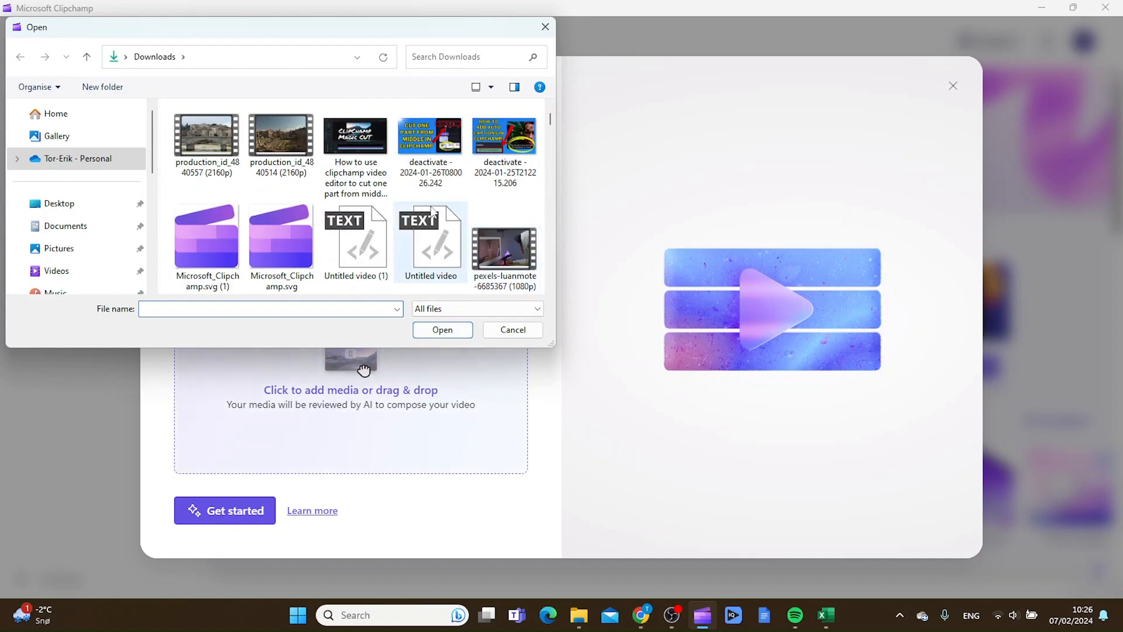
{"action": "scroll", "coordinate": [470, 211], "scroll_direction": "down", "scroll_amount": 2}
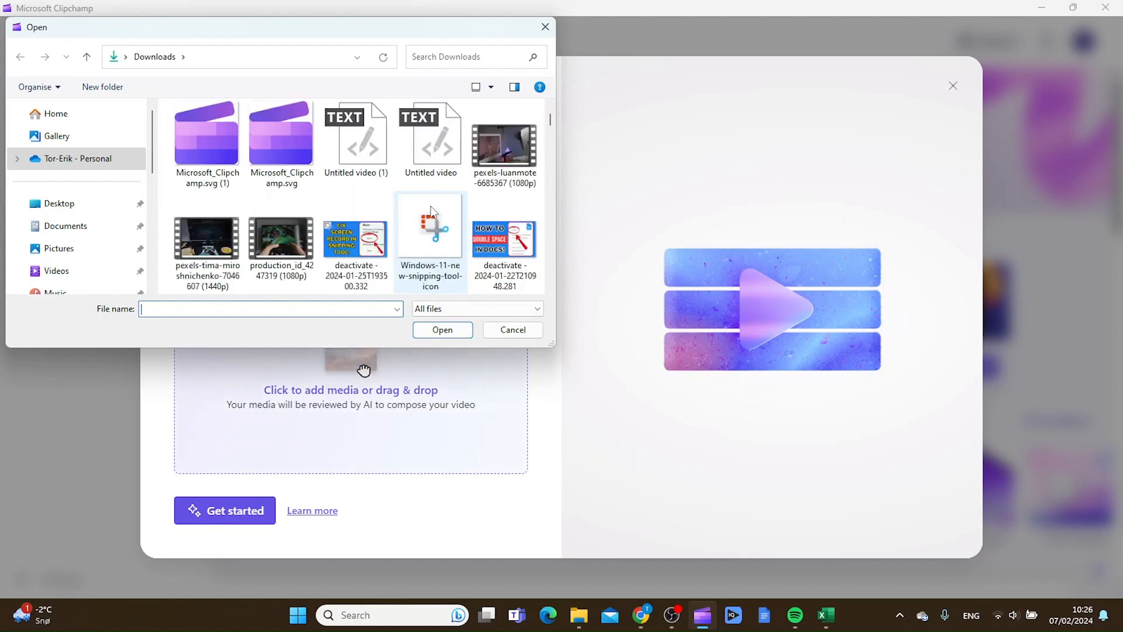
{"action": "left_click", "coordinate": [199, 240]}
{"action": "left_click", "coordinate": [285, 238], "text": "ctrl"}
{"action": "left_click", "coordinate": [504, 149], "text": "ctrl"}
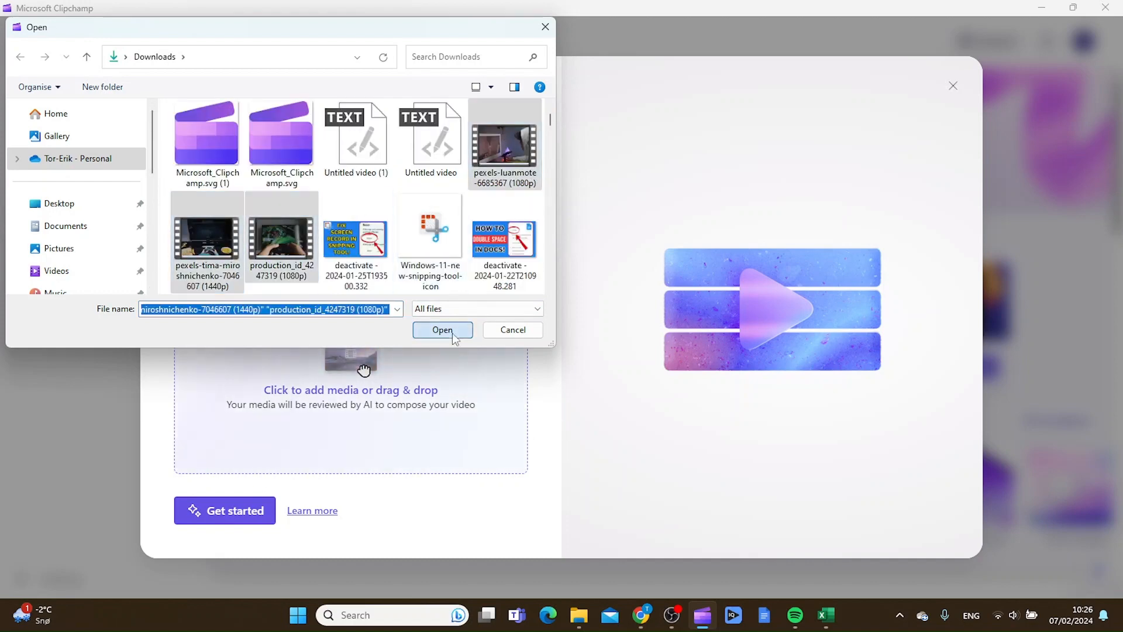
{"action": "left_click", "coordinate": [442, 329]}
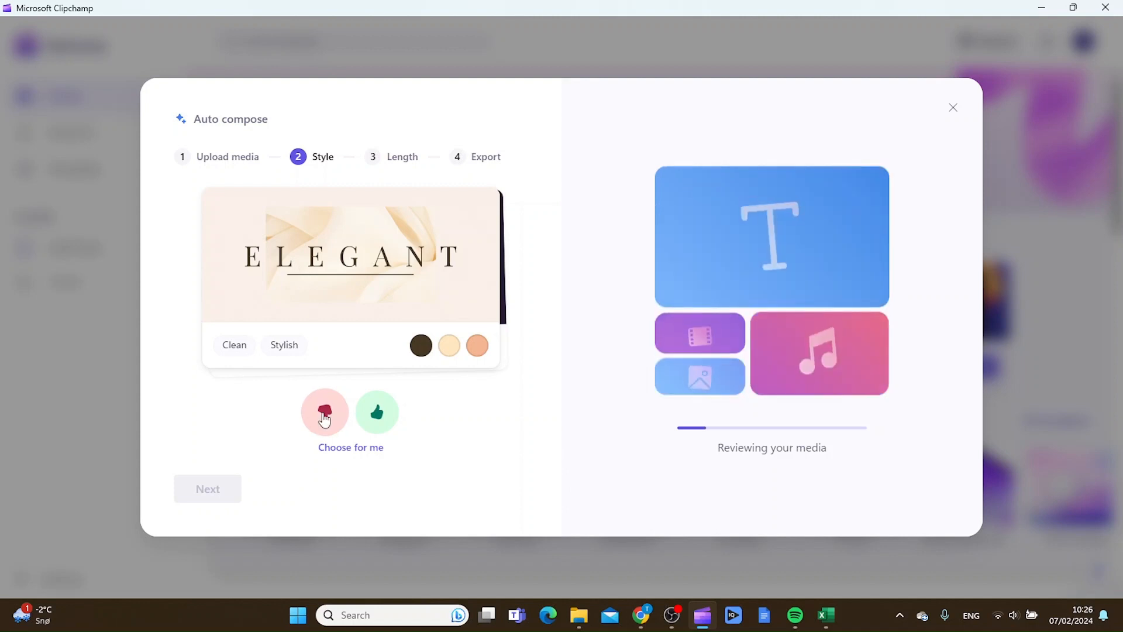
Reject the Elegant, Editorial, Classic, Vibrant and Organic style suggestions until the video finalises.
{"action": "left_click", "coordinate": [325, 416]}
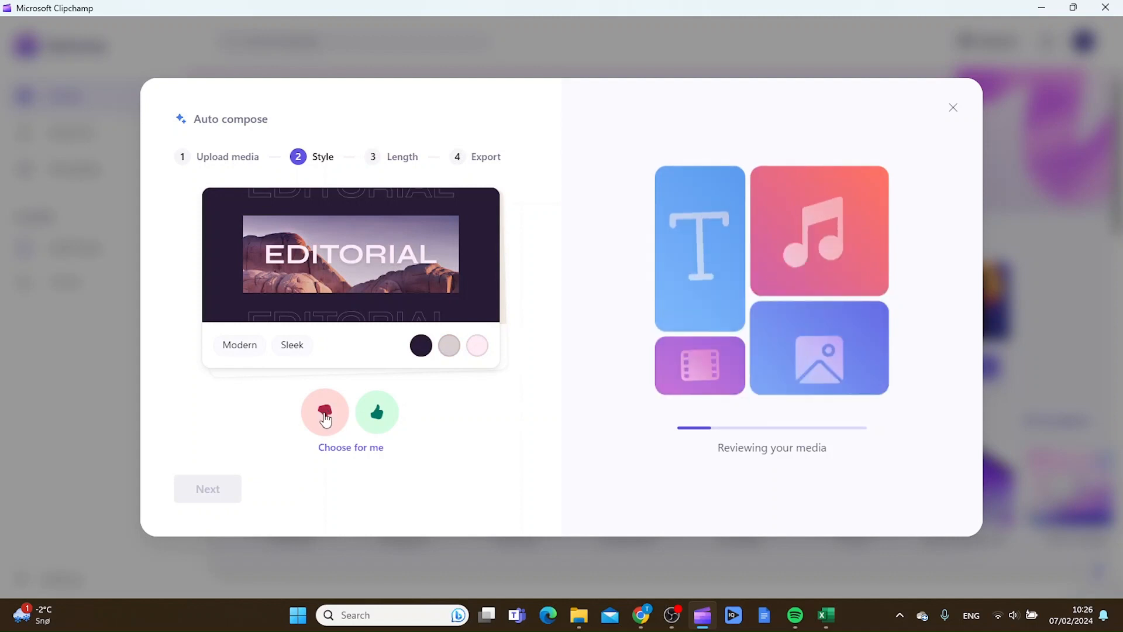
{"action": "left_click", "coordinate": [324, 418]}
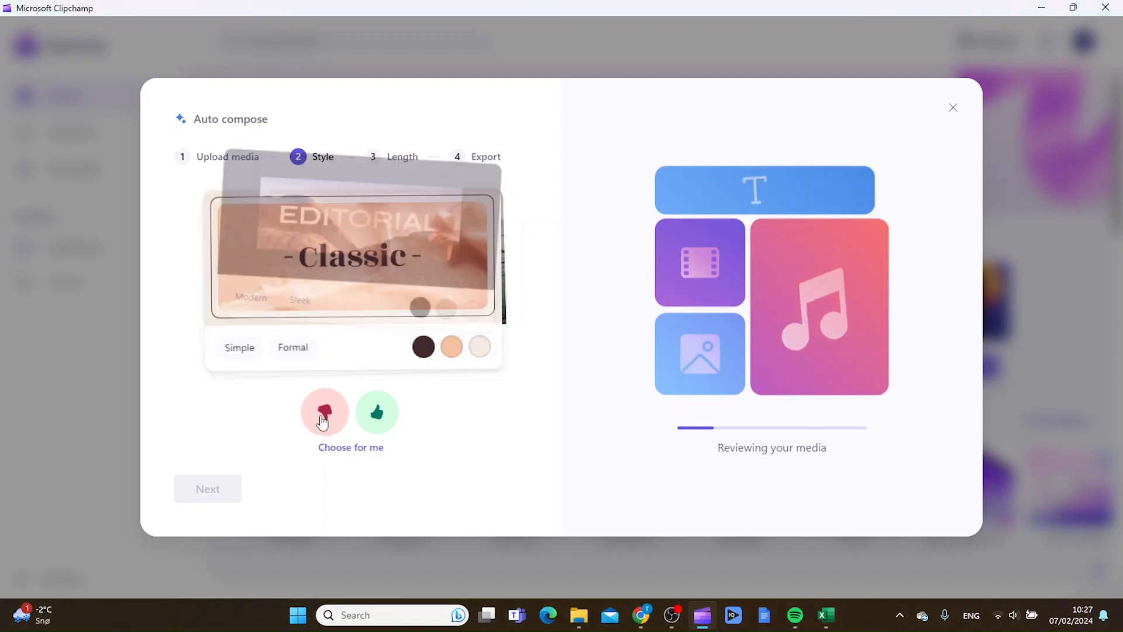
{"action": "left_click", "coordinate": [324, 419]}
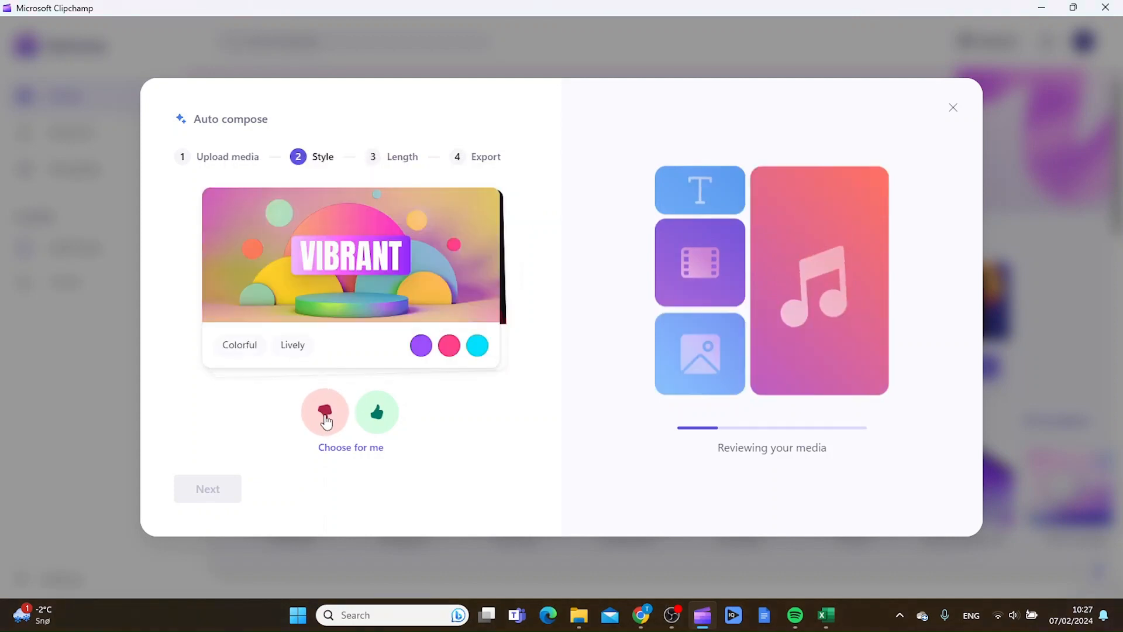
{"action": "left_click", "coordinate": [327, 418]}
{"action": "left_click", "coordinate": [326, 418]}
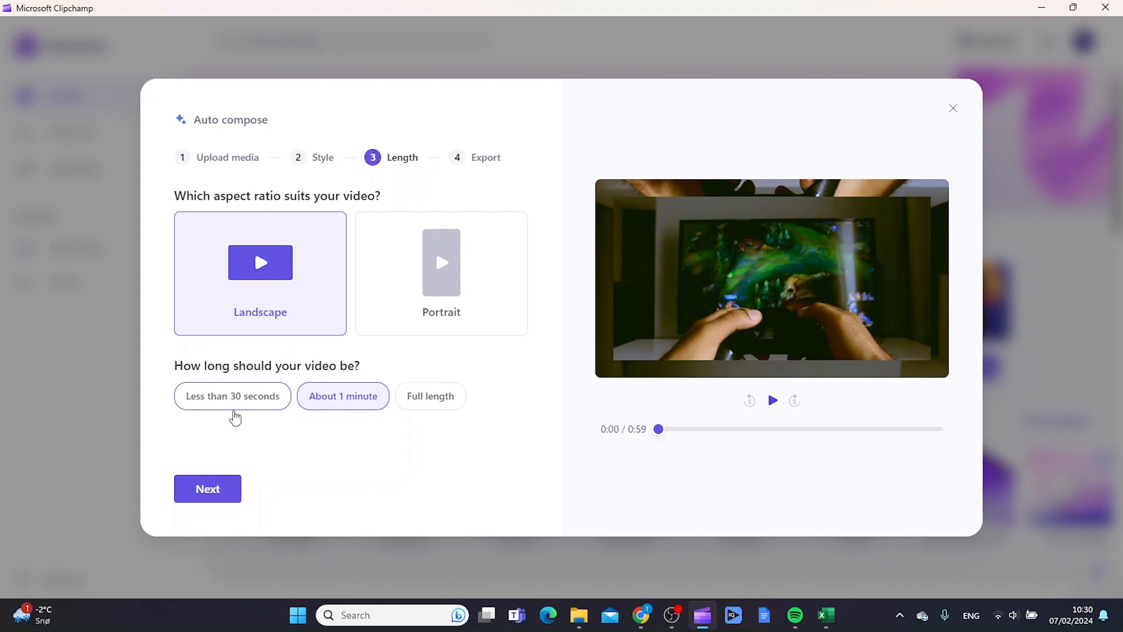
Make the video Full length (1:51) and bring up the export step's music choices.
{"action": "left_click", "coordinate": [431, 396]}
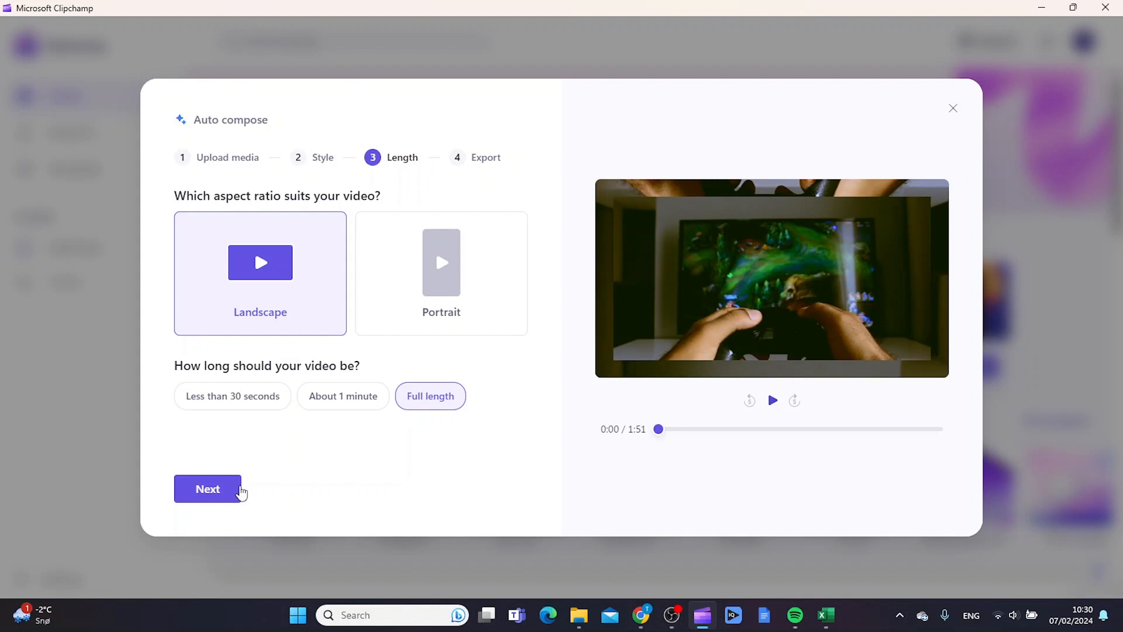
{"action": "left_click", "coordinate": [240, 490]}
{"action": "left_click", "coordinate": [510, 214]}
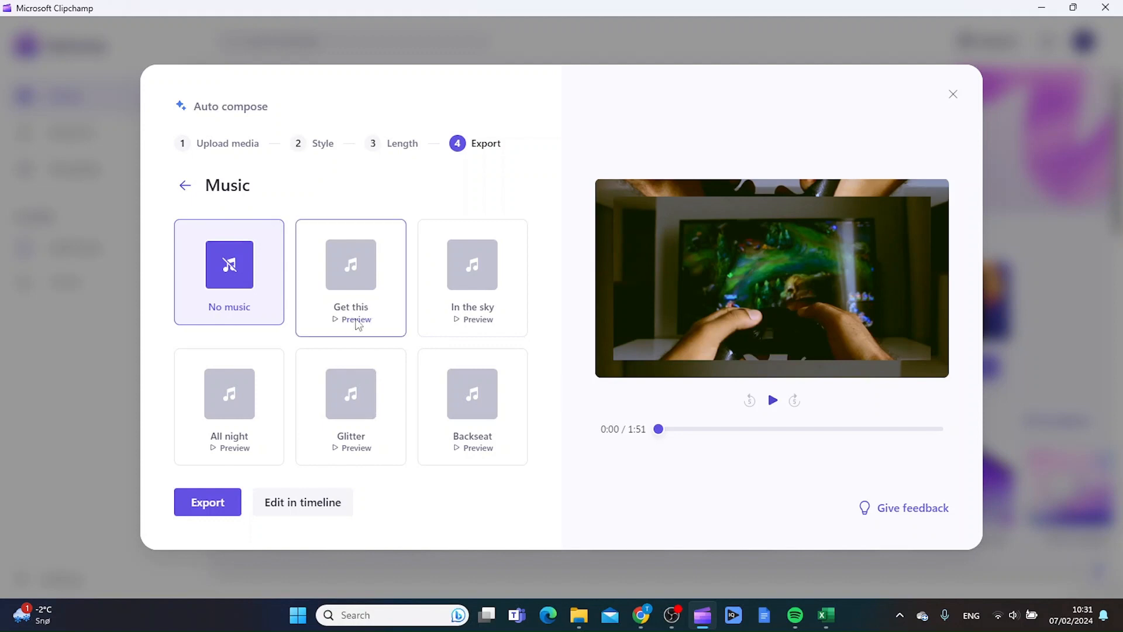
Use 'Get this' as the soundtrack, preview the video, and open it in the timeline editor.
{"action": "left_click", "coordinate": [342, 235]}
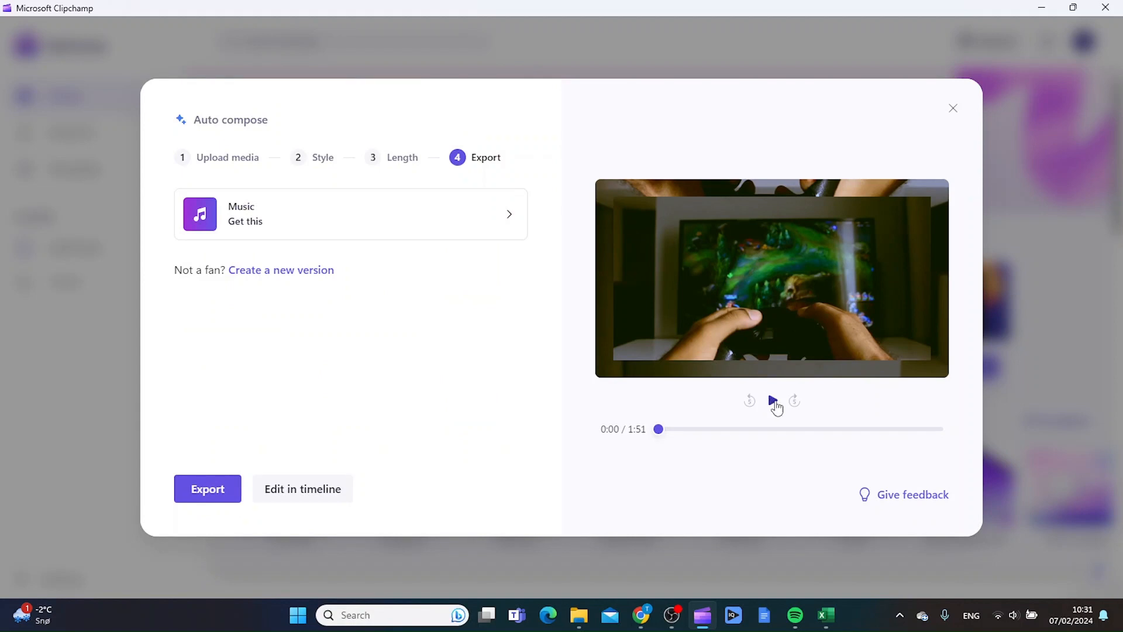
{"action": "left_click", "coordinate": [773, 402]}
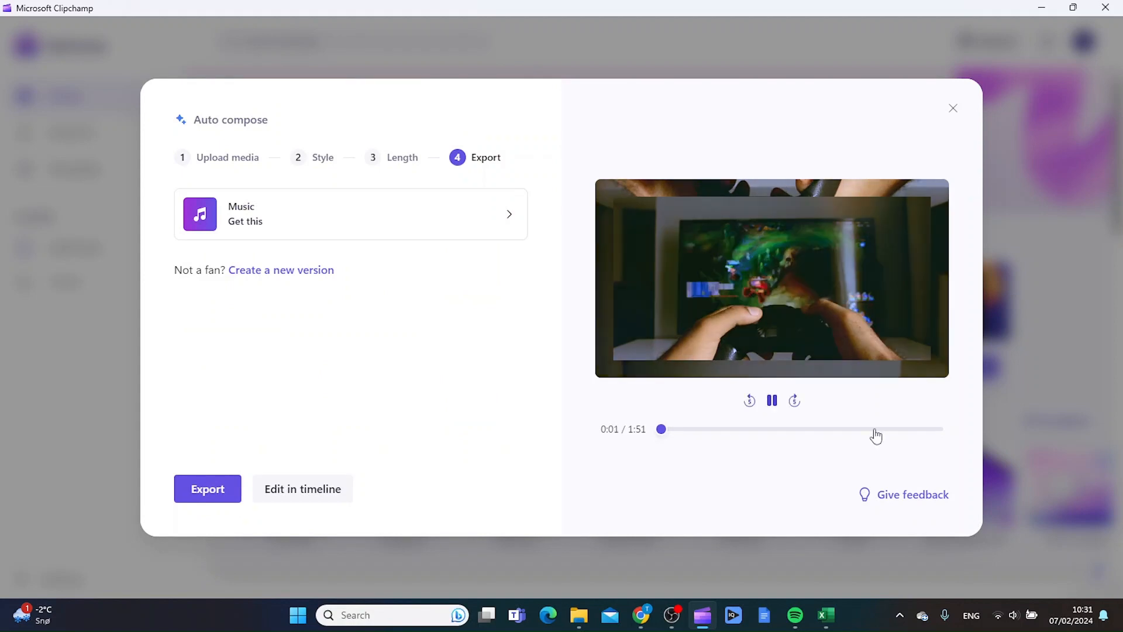
{"action": "left_click", "coordinate": [772, 401]}
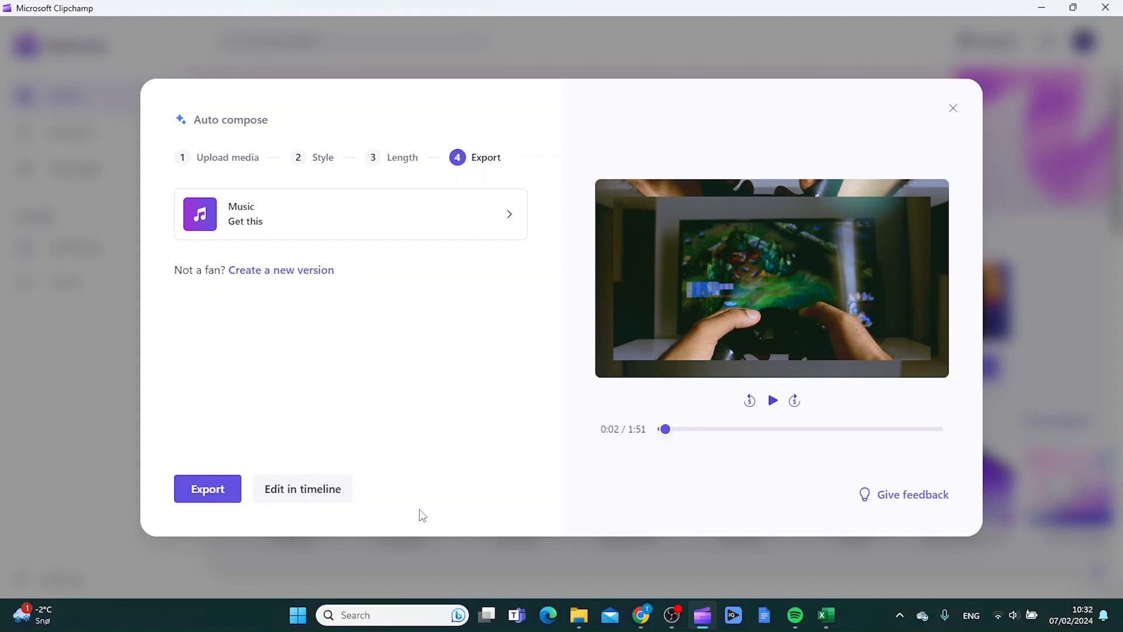
{"action": "left_click", "coordinate": [307, 490]}
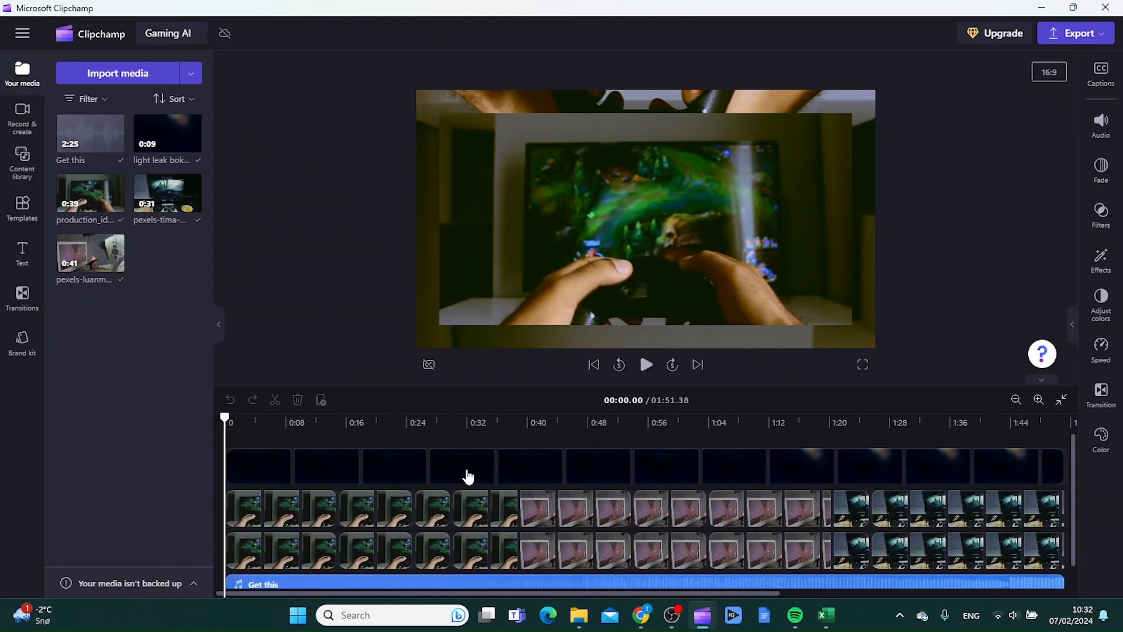
Show the Record & create options for screen, camera, audio and text to speech.
{"action": "scroll", "coordinate": [424, 462], "scroll_direction": "down", "scroll_amount": 1}
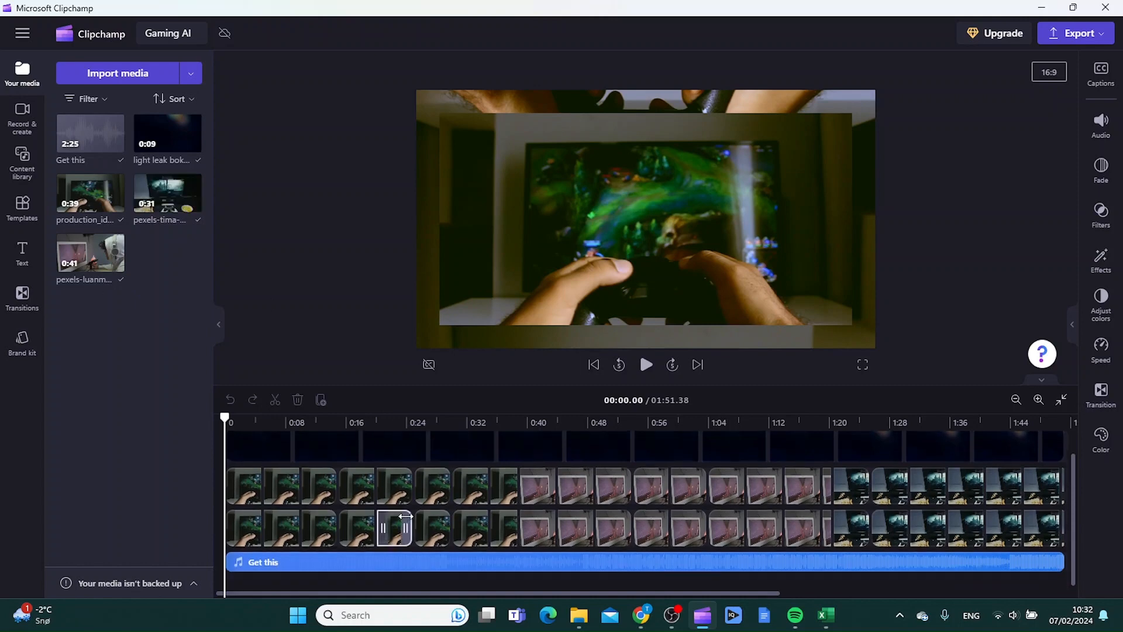
{"action": "scroll", "coordinate": [405, 516], "scroll_direction": "up", "scroll_amount": 1}
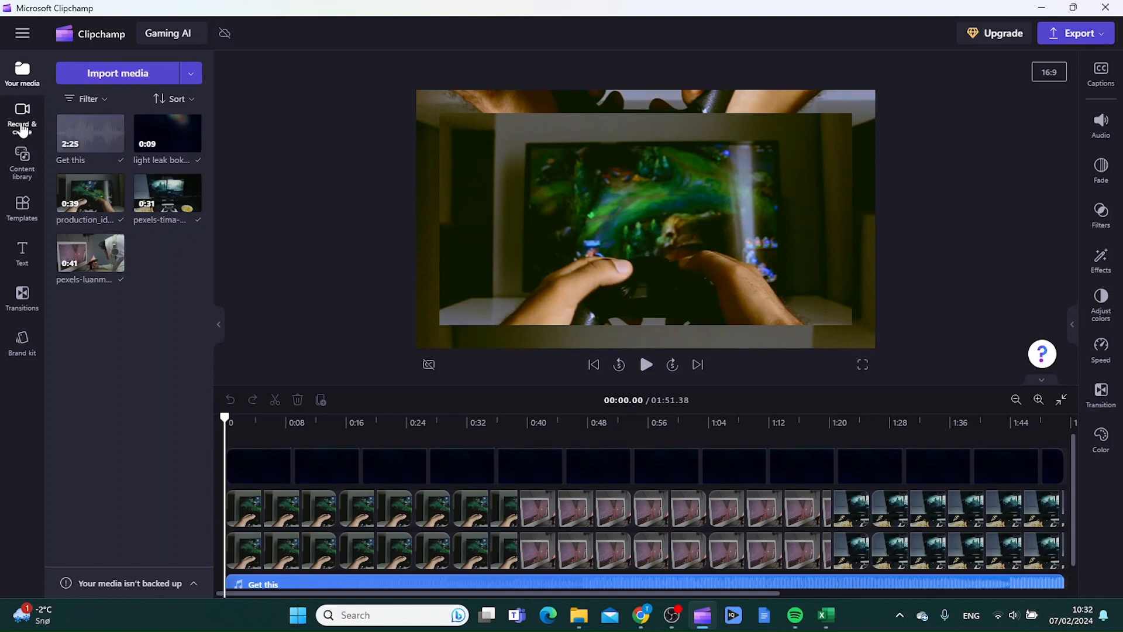
{"action": "left_click", "coordinate": [22, 130]}
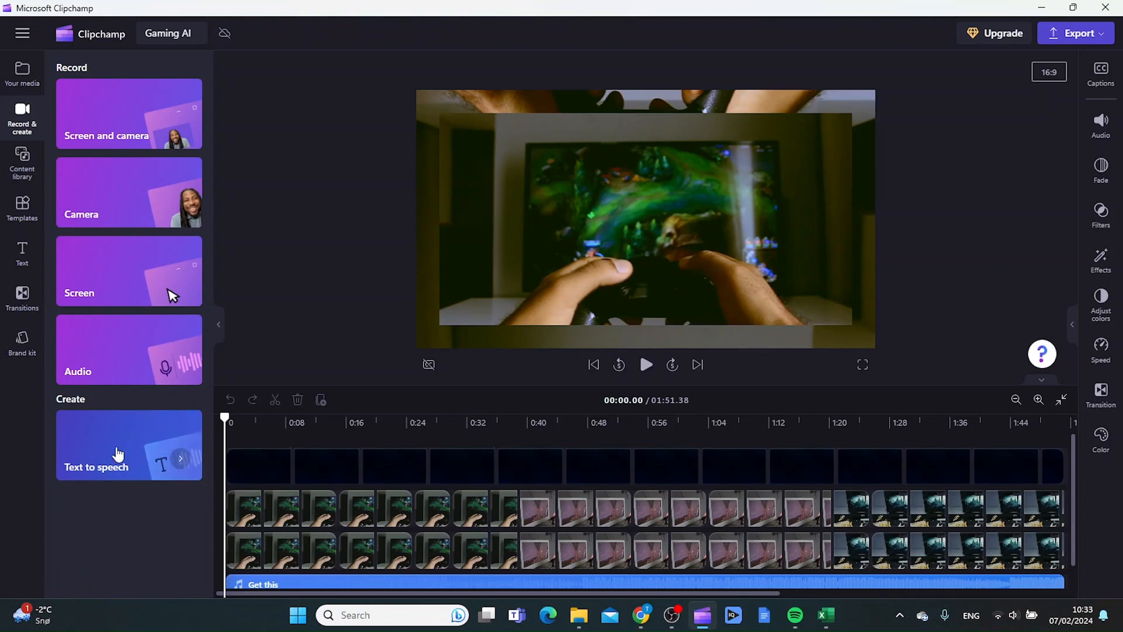
Remove the accidentally added text-to-speech clip from the timeline.
{"action": "left_click", "coordinate": [117, 453]}
{"action": "right_click", "coordinate": [252, 578]}
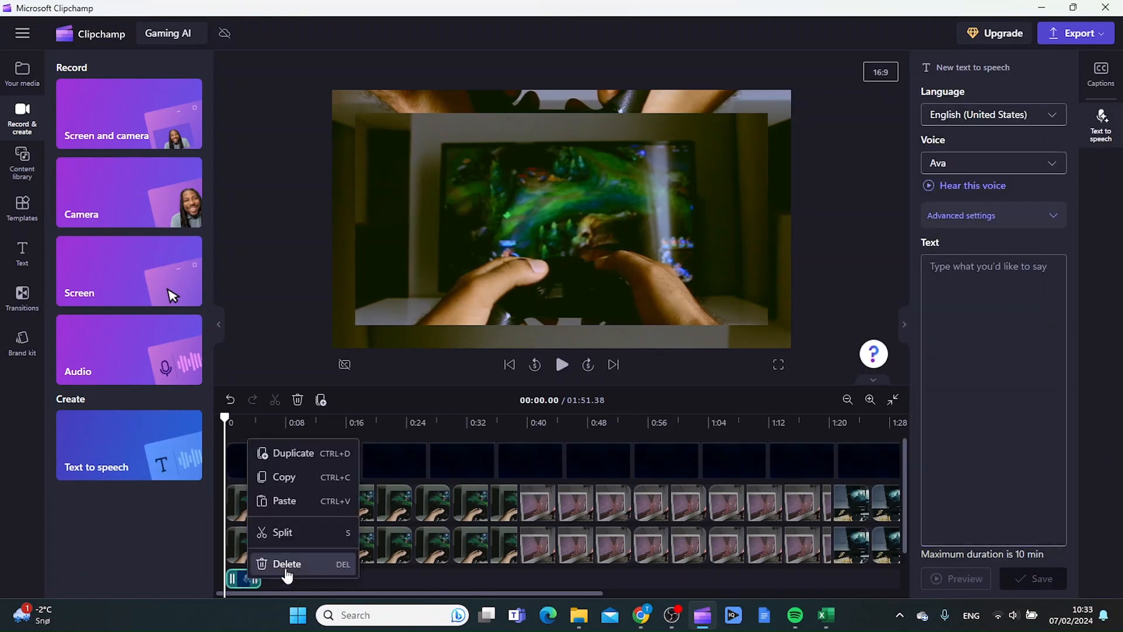
{"action": "key", "text": "Delete"}
Delete the 'Get this' music track, leaving only the overlay and gameplay clips.
{"action": "scroll", "coordinate": [409, 515], "scroll_direction": "down", "scroll_amount": 1}
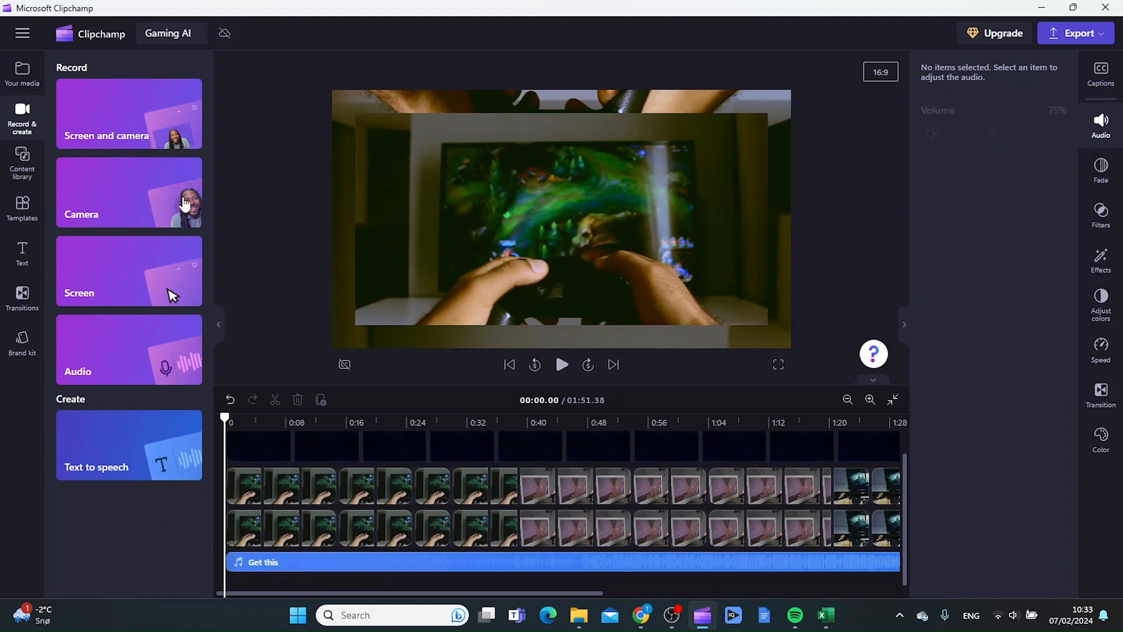
{"action": "right_click", "coordinate": [452, 572]}
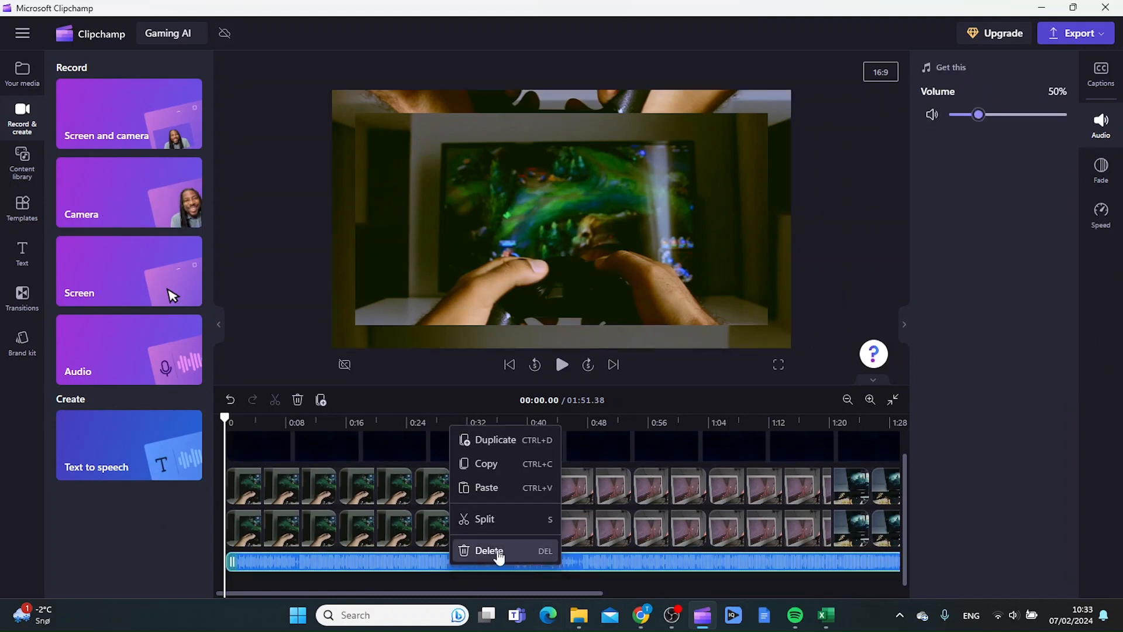
{"action": "left_click", "coordinate": [505, 559]}
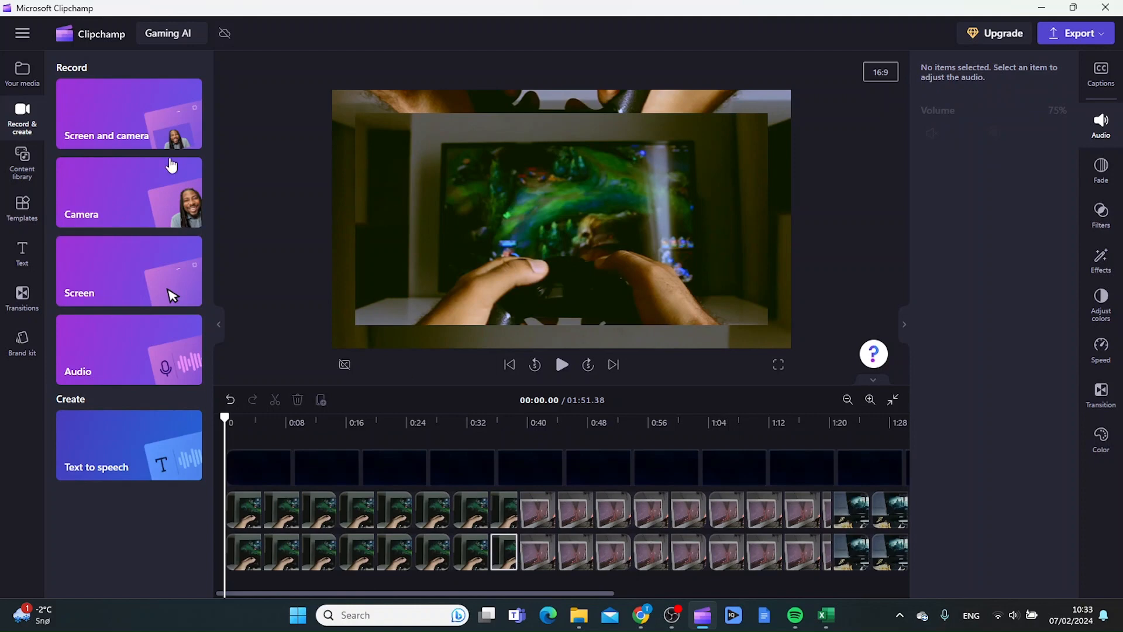
{"action": "left_click", "coordinate": [26, 171]}
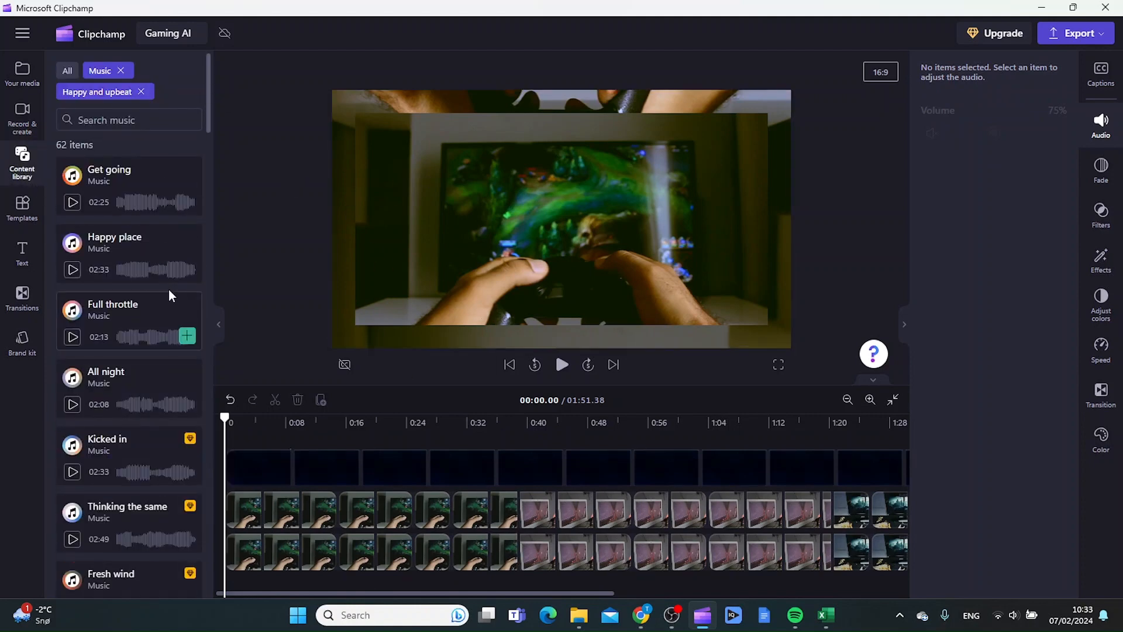
Browse the happy and upbeat stock music without adding any, then show the text presets.
{"action": "scroll", "coordinate": [150, 283], "scroll_direction": "down", "scroll_amount": 8}
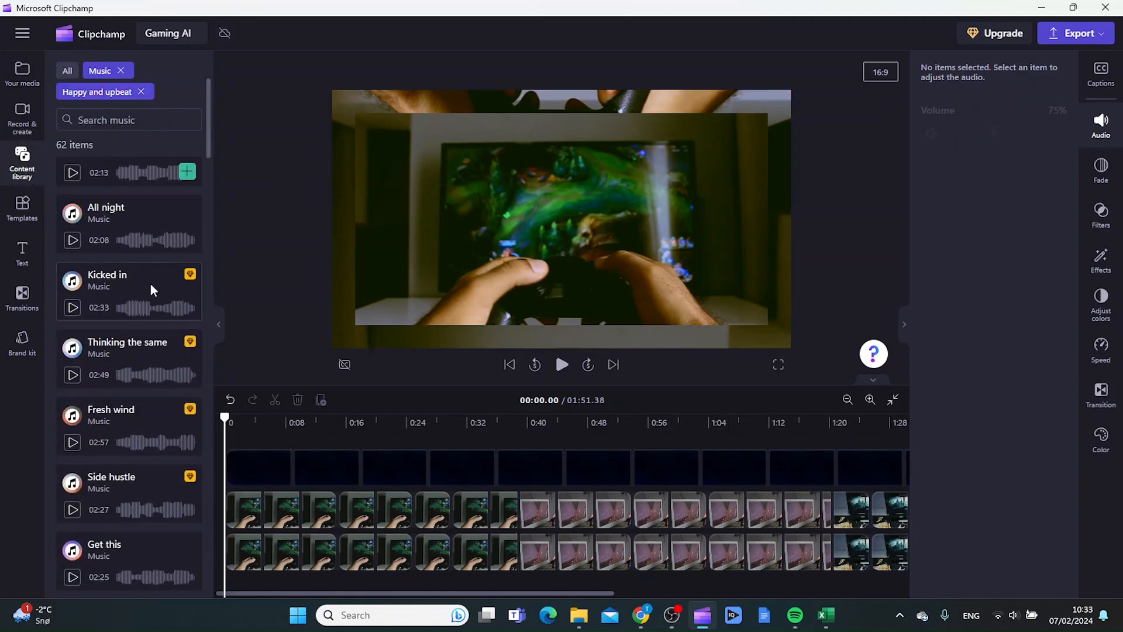
{"action": "scroll", "coordinate": [148, 285], "scroll_direction": "down", "scroll_amount": 4}
{"action": "scroll", "coordinate": [146, 296], "scroll_direction": "up", "scroll_amount": 12}
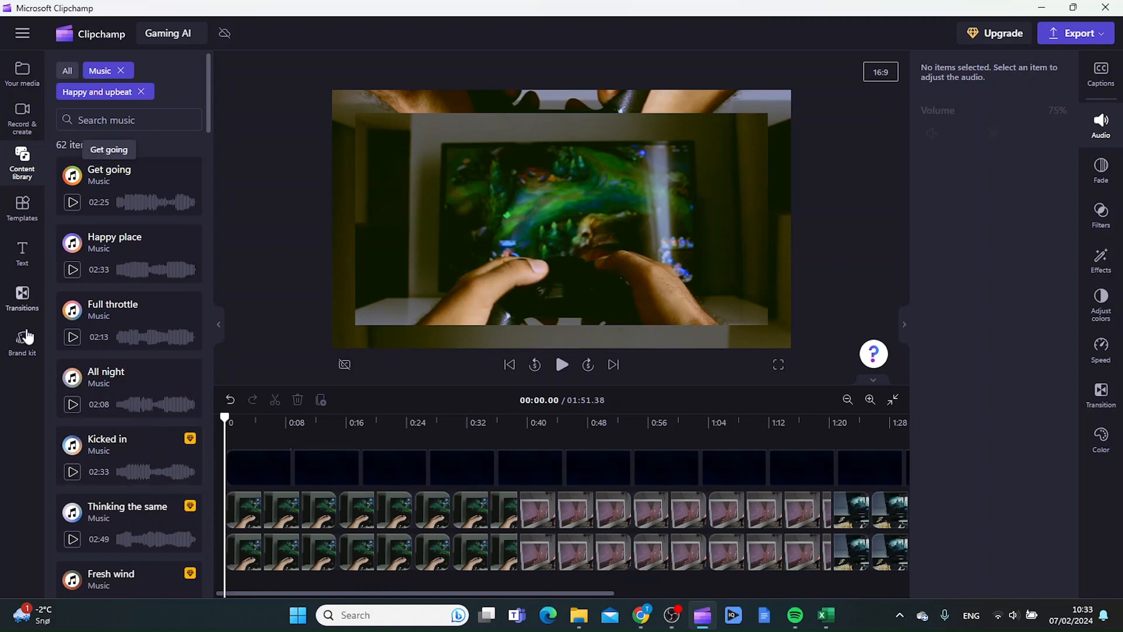
{"action": "left_click", "coordinate": [23, 260]}
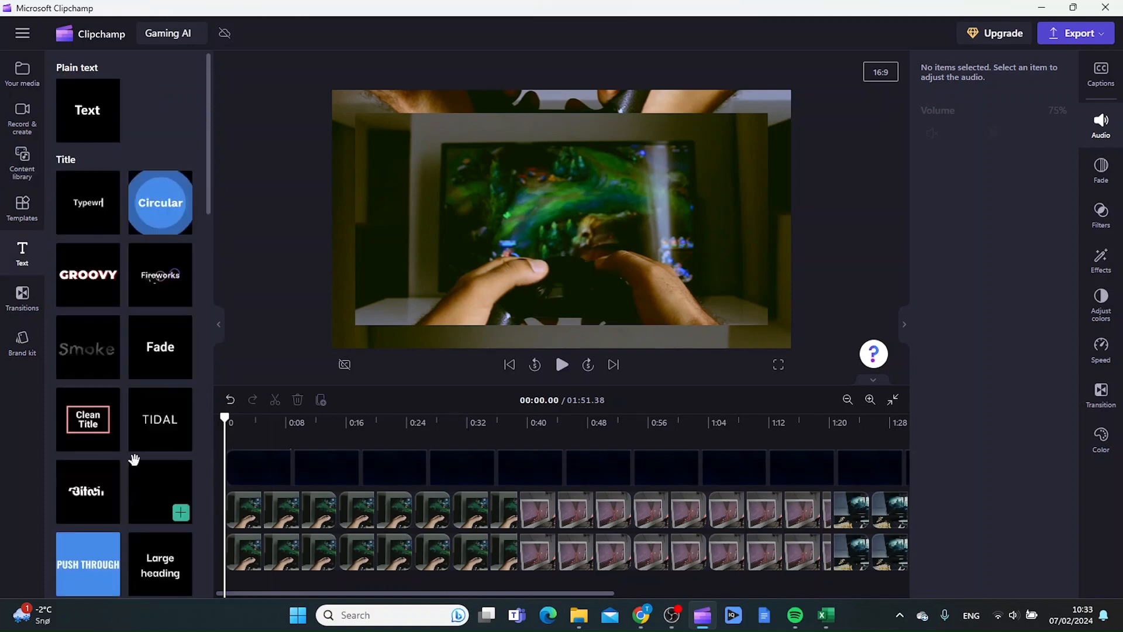
Place a 1.04-second Liquid swirl transition between two gameplay clips and move the playhead near 0:03.
{"action": "left_click", "coordinate": [29, 305]}
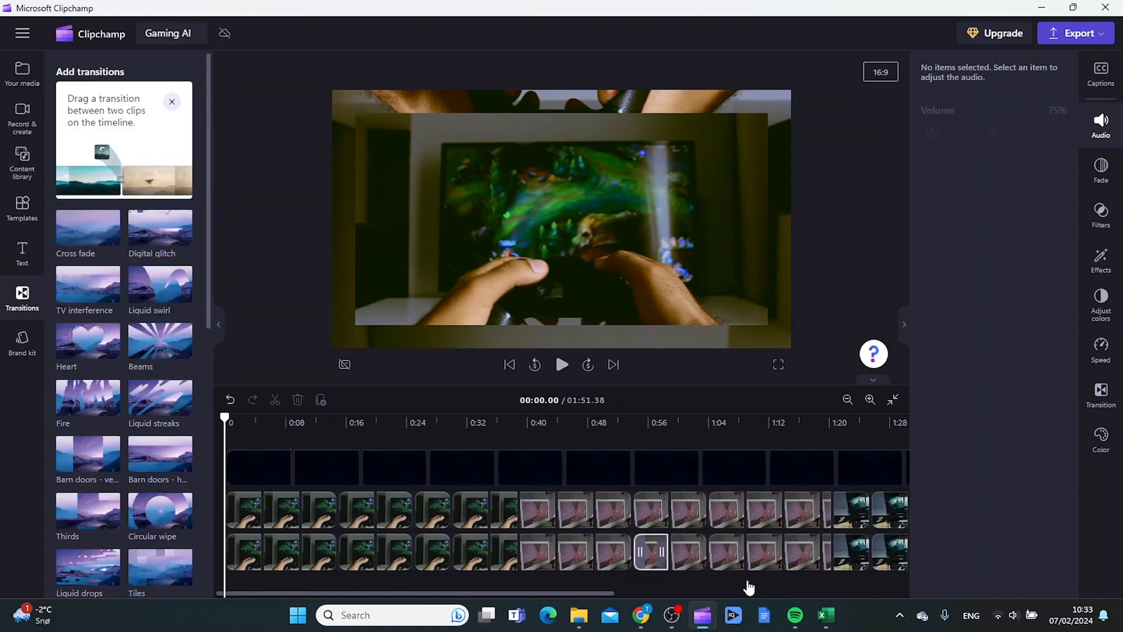
{"action": "left_click_drag", "start_coordinate": [480, 593], "coordinate": [654, 592]}
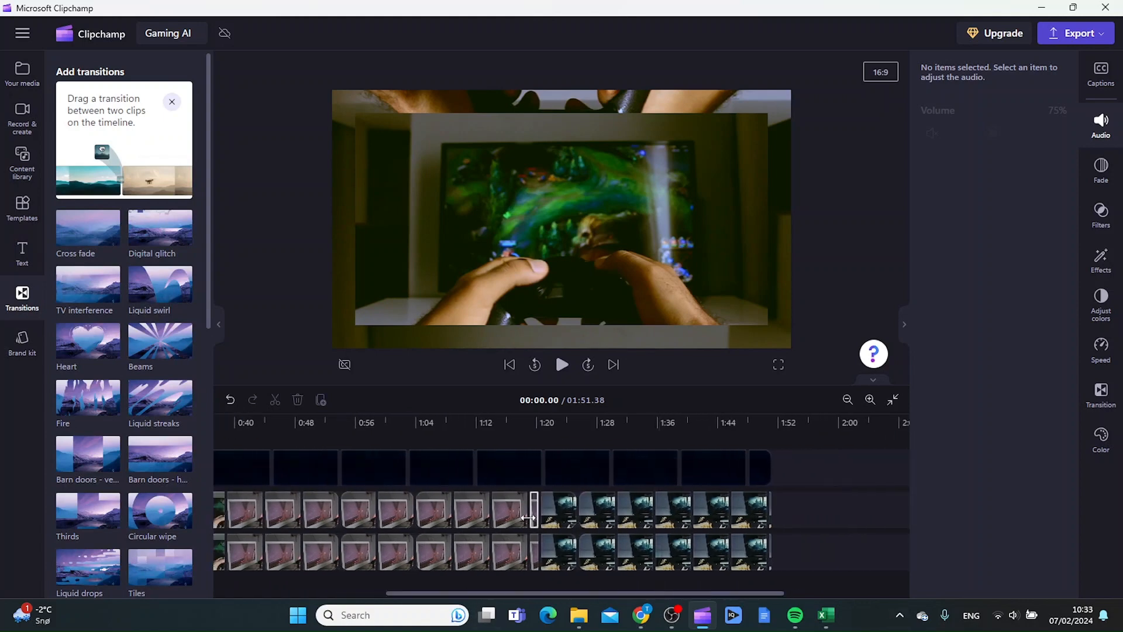
{"action": "left_click_drag", "start_coordinate": [145, 288], "coordinate": [451, 511]}
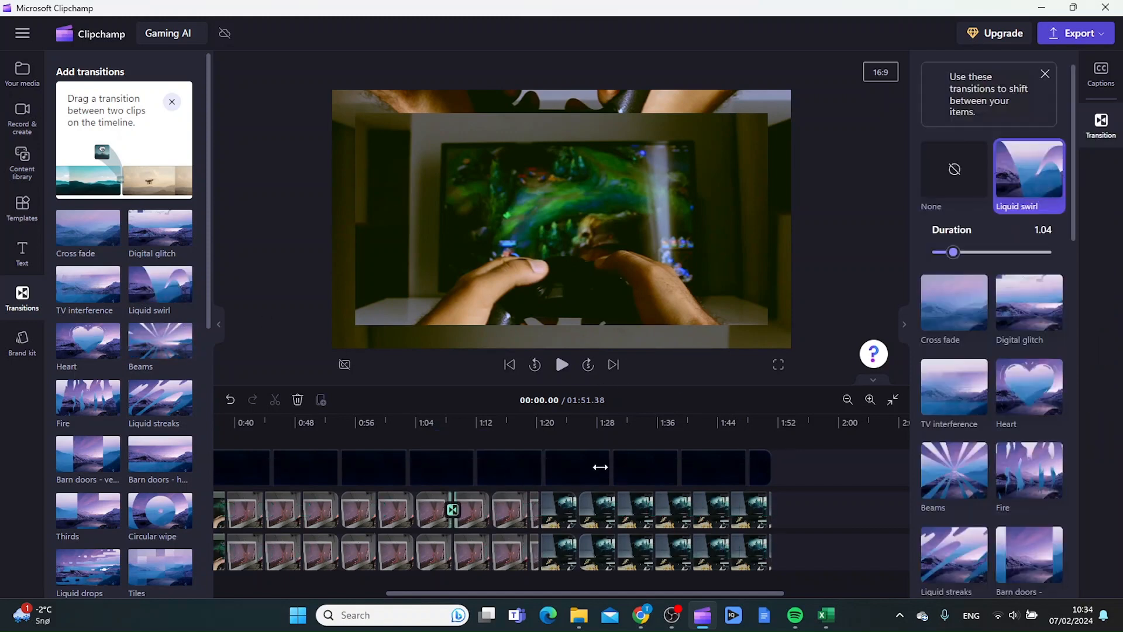
{"action": "left_click_drag", "start_coordinate": [547, 593], "coordinate": [404, 594]}
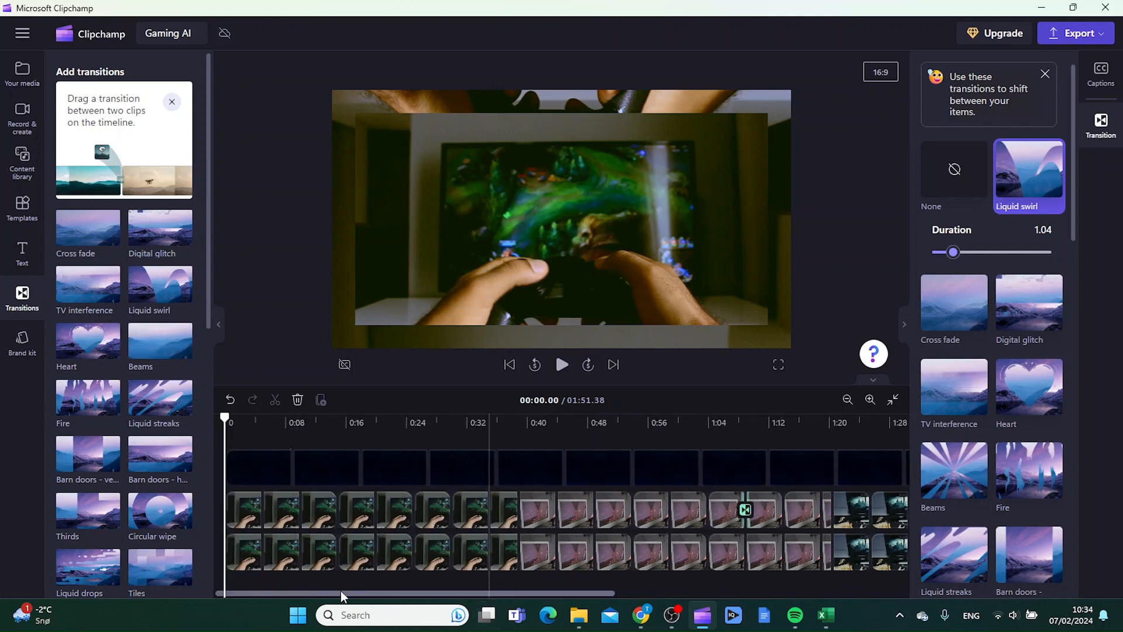
{"action": "left_click", "coordinate": [249, 424]}
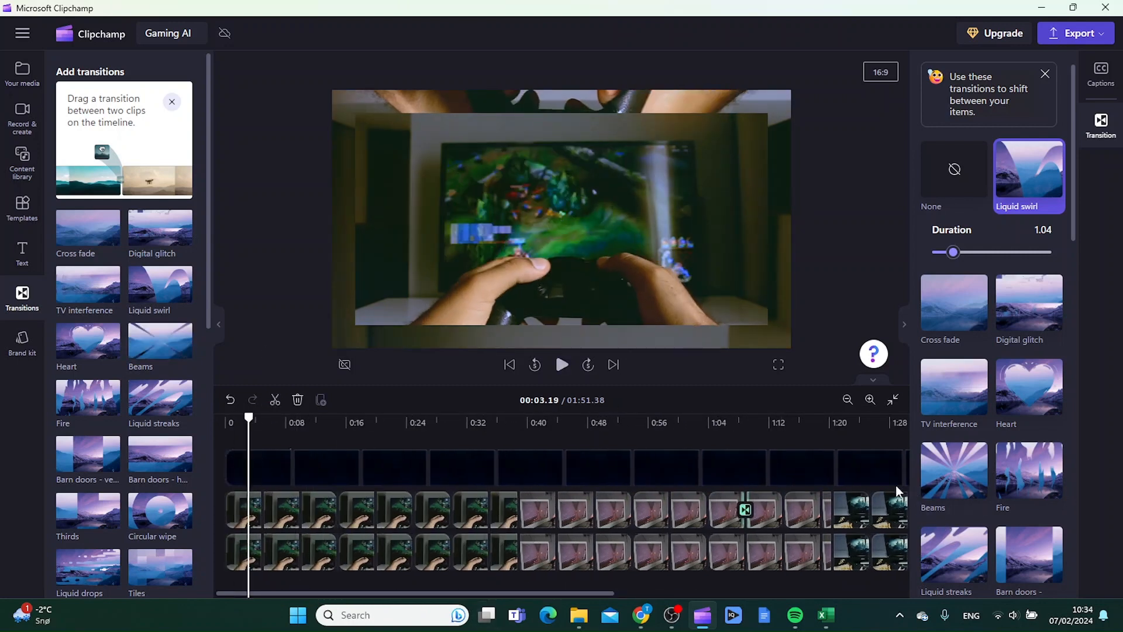
Export the Gaming AI video at 1080p video quality.
{"action": "left_click", "coordinate": [1078, 41]}
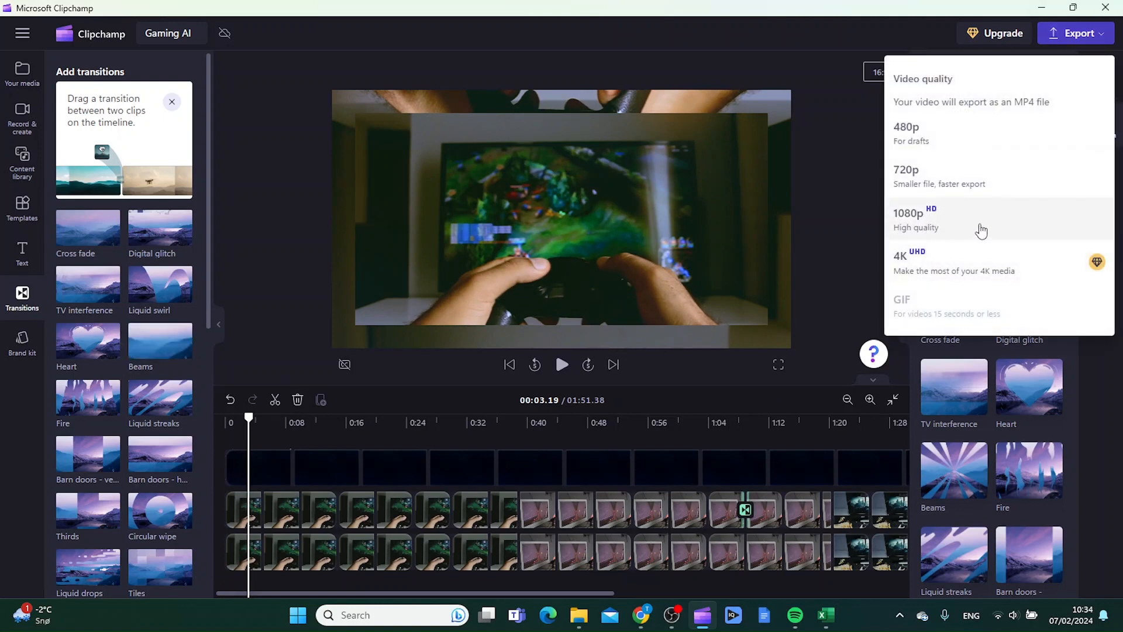
{"action": "left_click", "coordinate": [921, 223]}
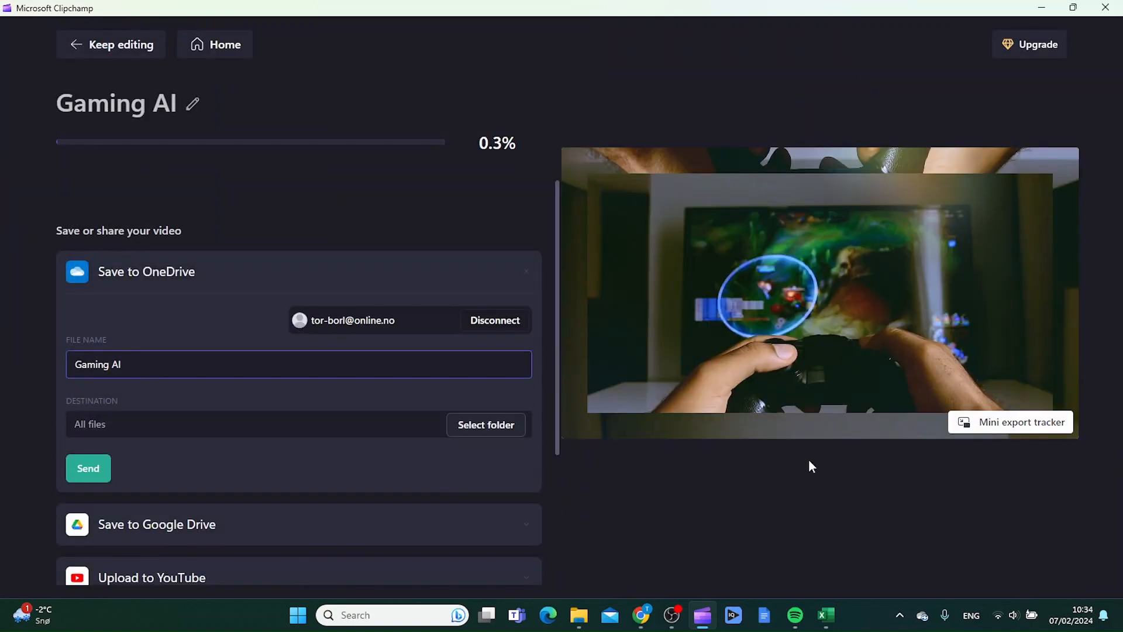